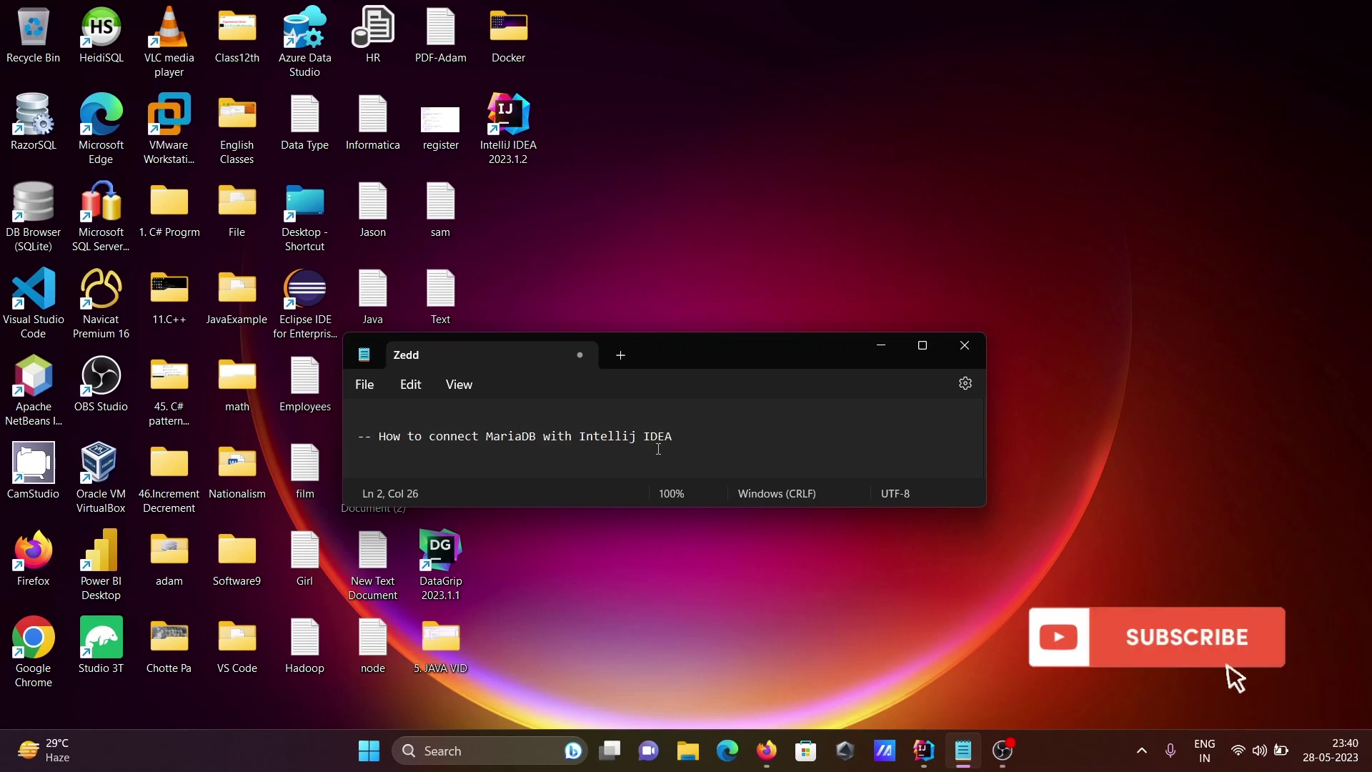
# Minimise the 'How to connect MariaDB with Intellij IDEA' Notepad note to reveal the desktop
pyautogui.click(889, 346)
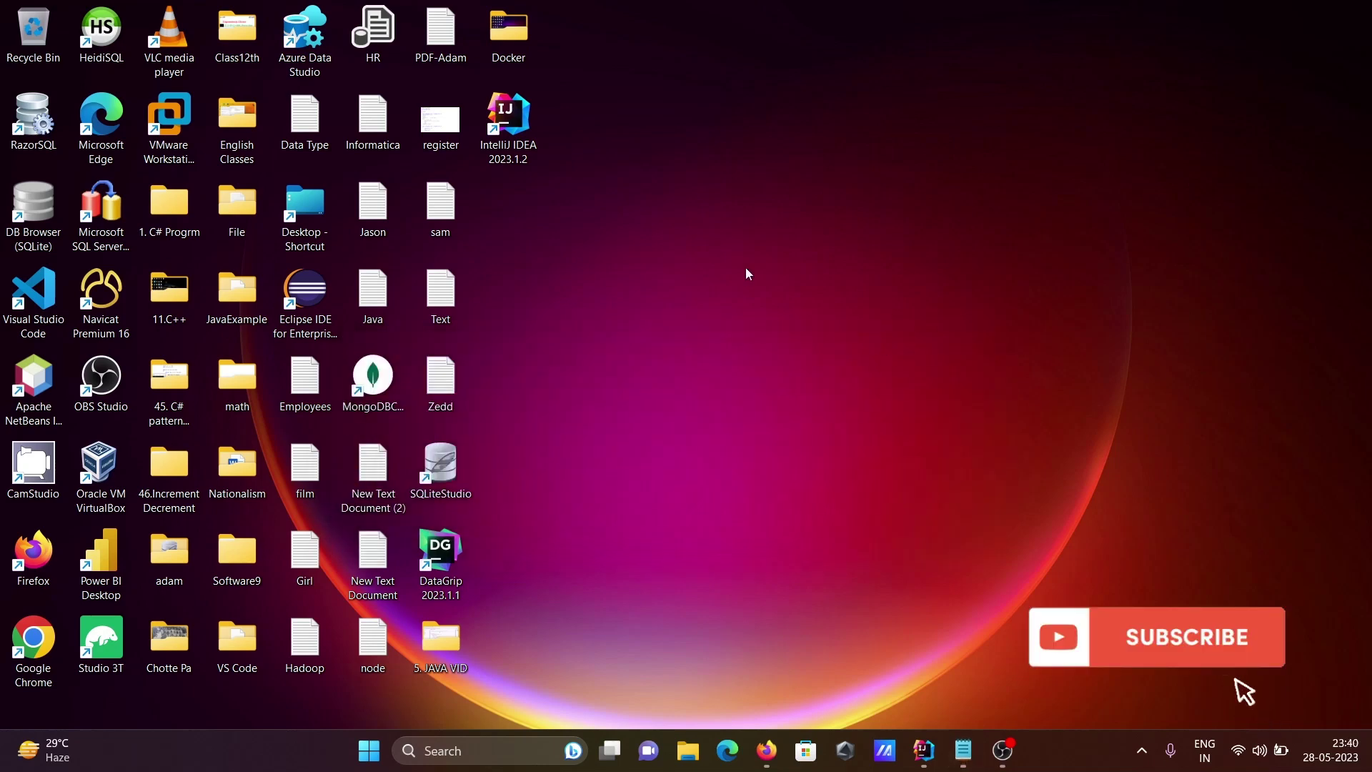
# Launch HeidiSQL, compare MySQL_Conn and MariaDB_Conn, open MariaDB_Conn's four databases, then minimise HeidiSQL
pyautogui.doubleClick(113, 45)
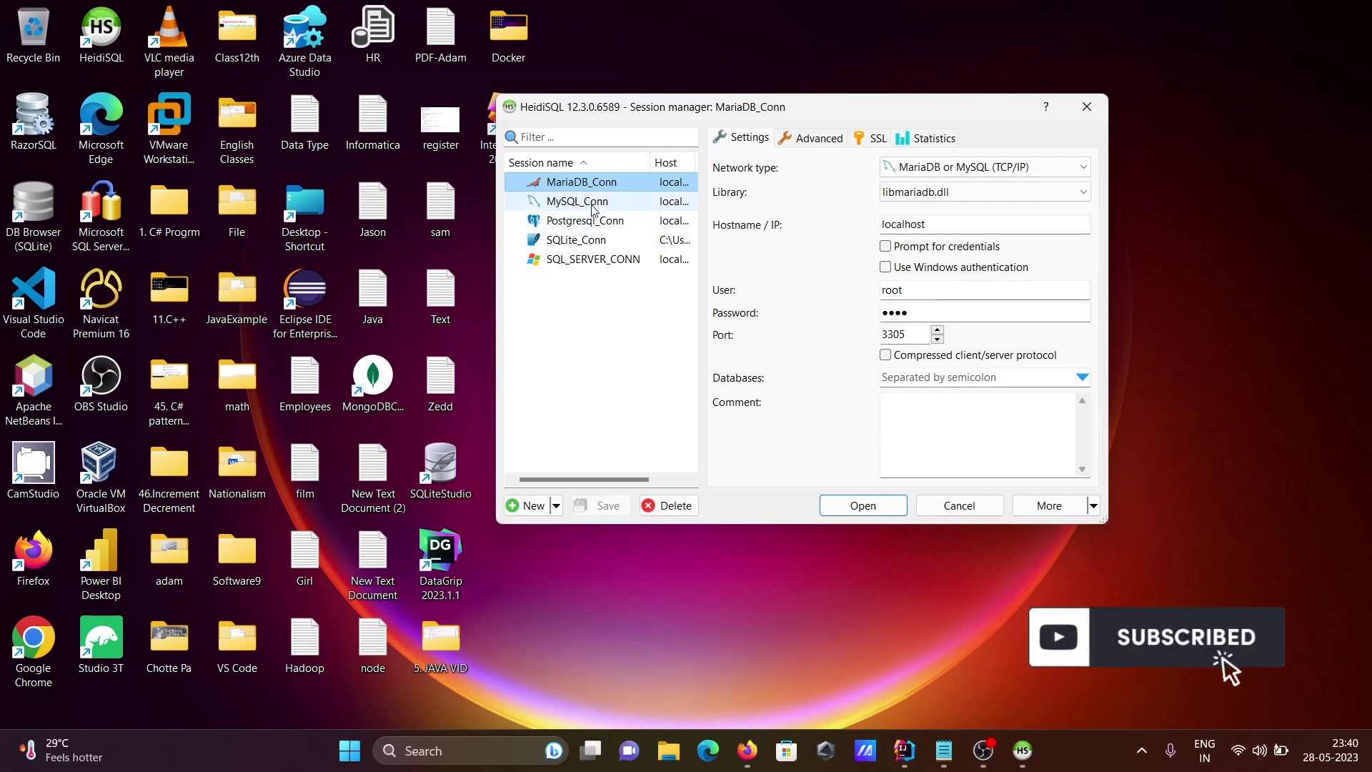
pyautogui.click(584, 202)
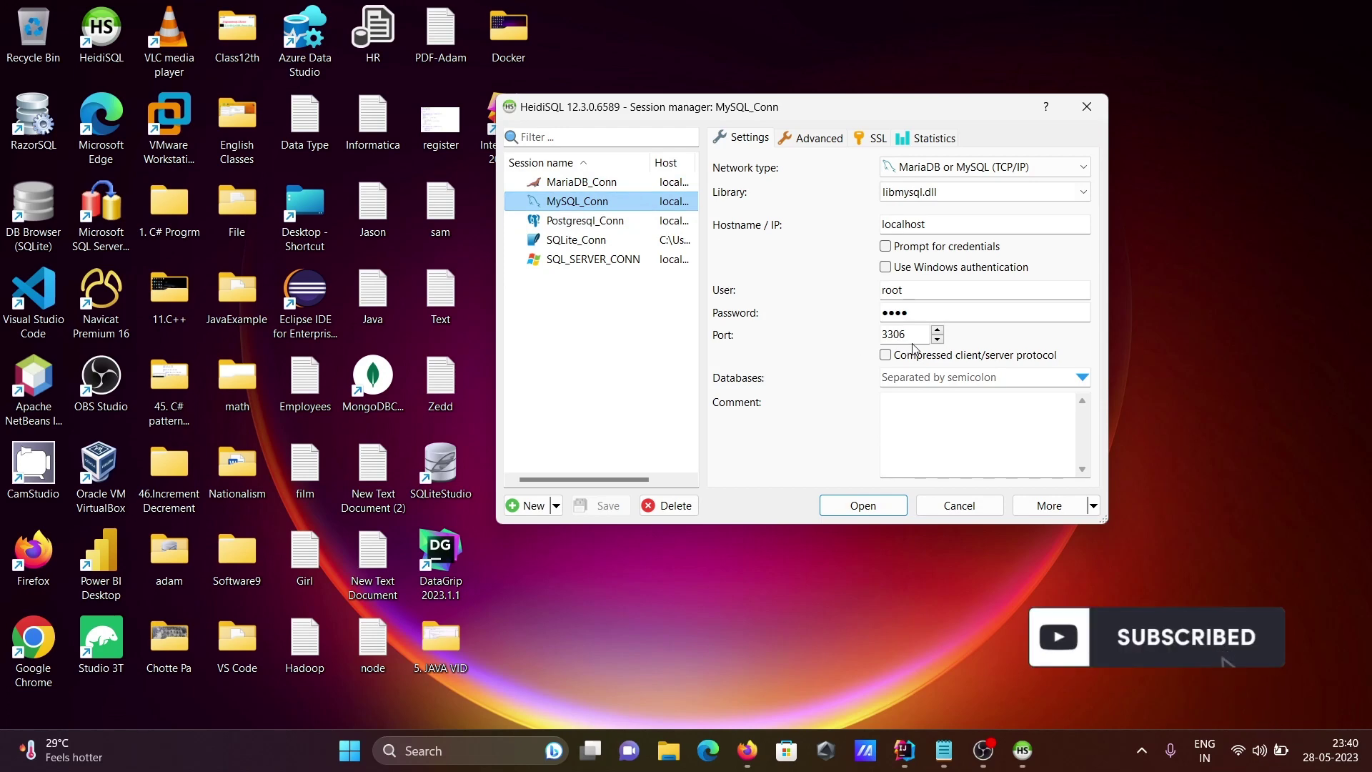
pyautogui.click(592, 185)
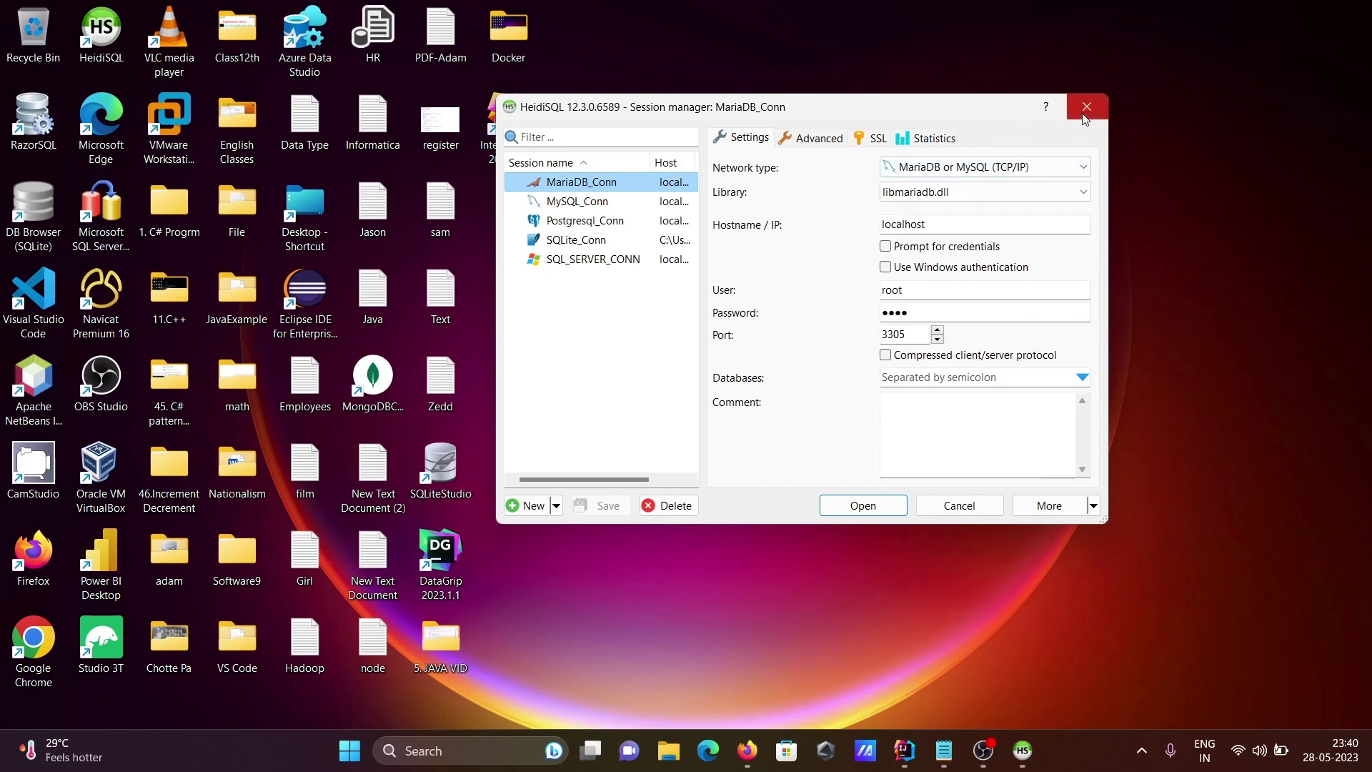
pyautogui.click(891, 510)
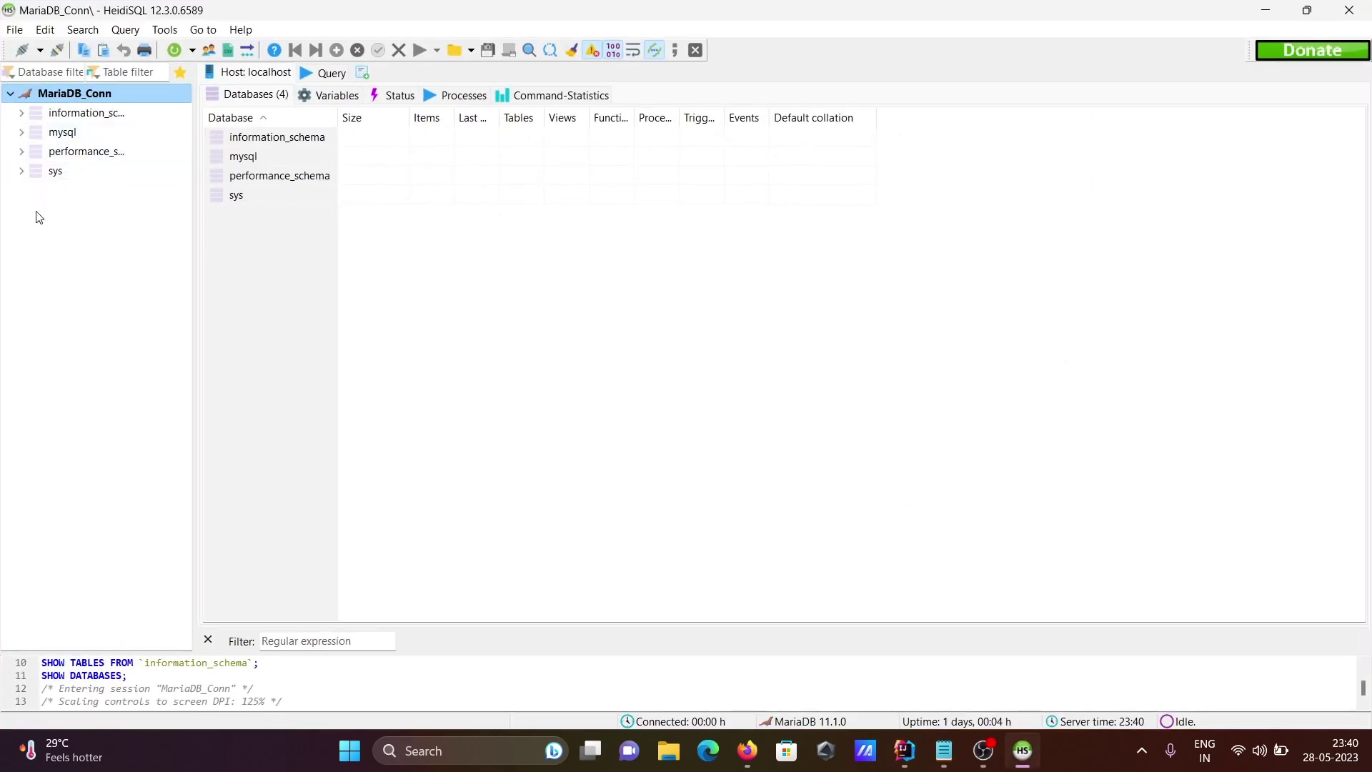
pyautogui.click(1280, 9)
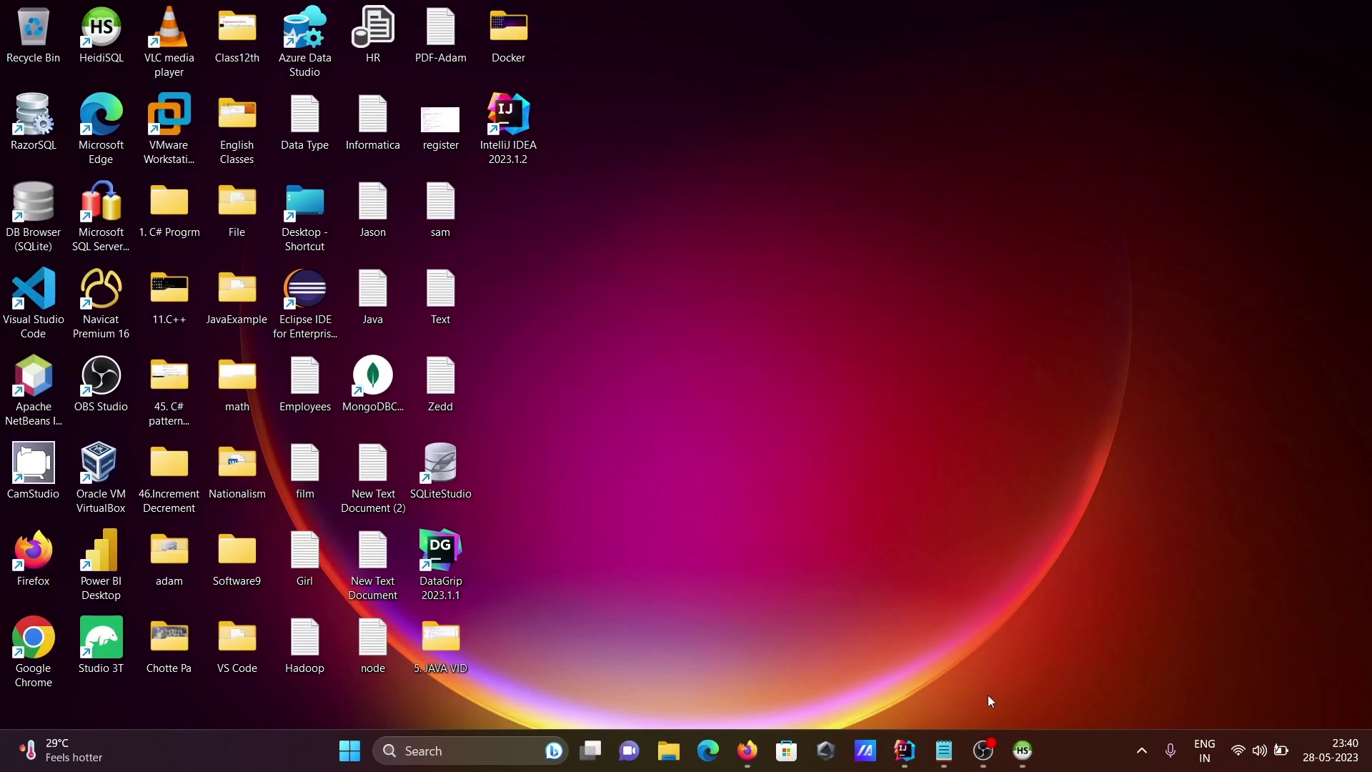
# Restore Test_Project in IntelliJ and open the Database panel's new data source type list
pyautogui.click(903, 750)
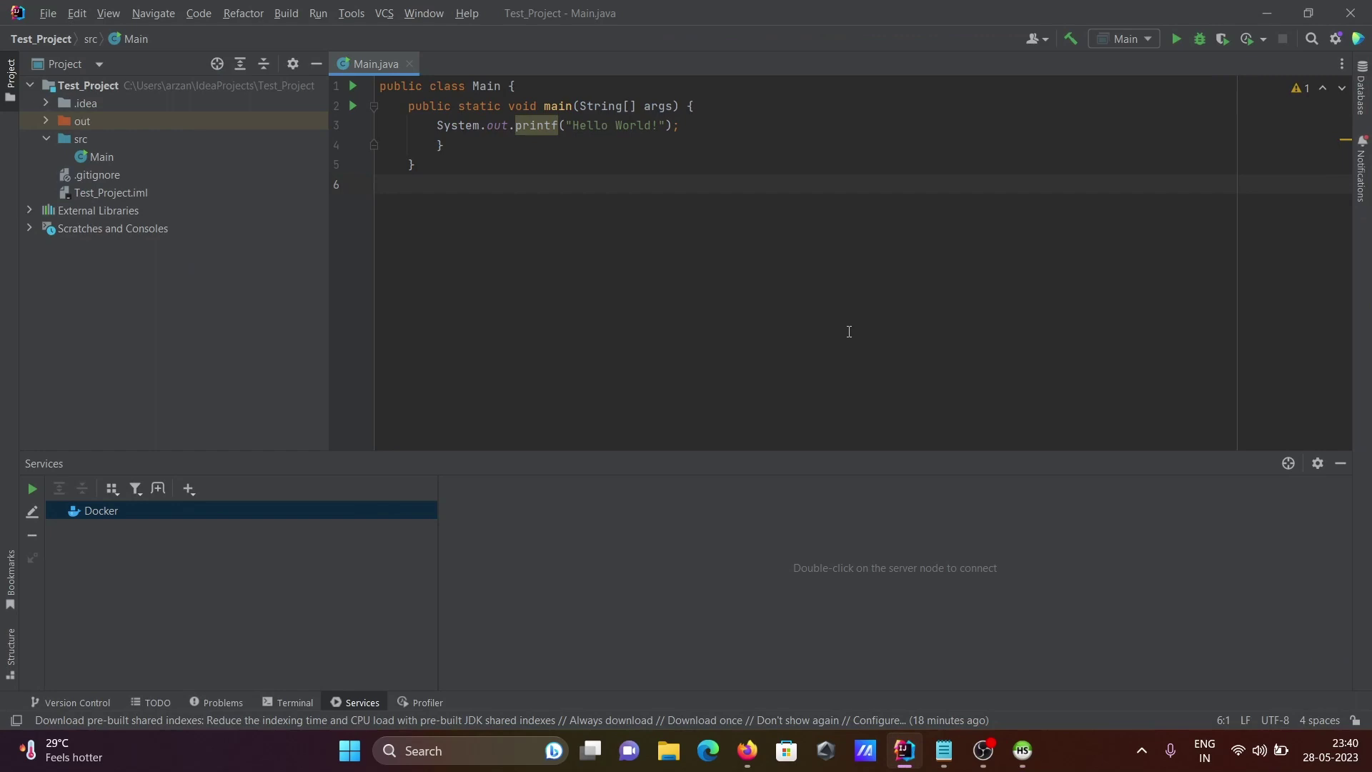
pyautogui.click(1361, 95)
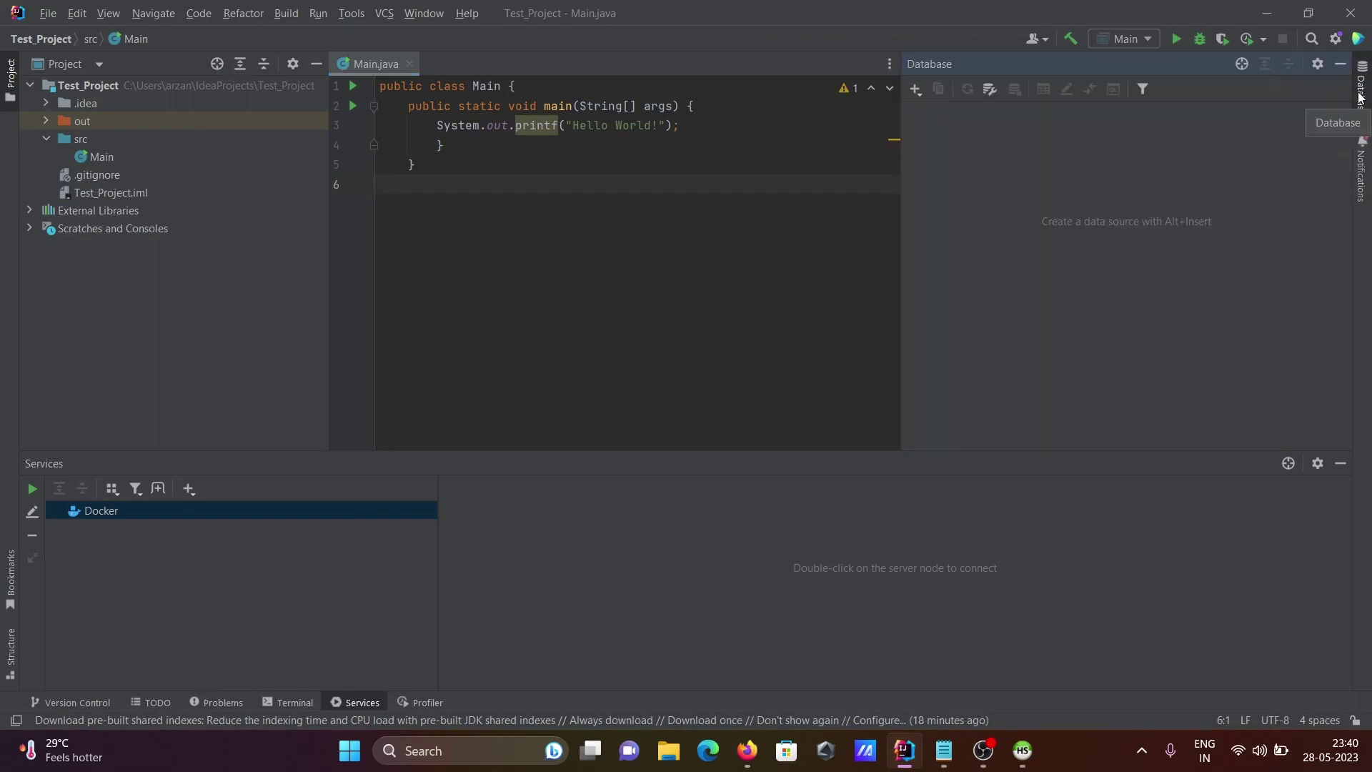
pyautogui.click(921, 93)
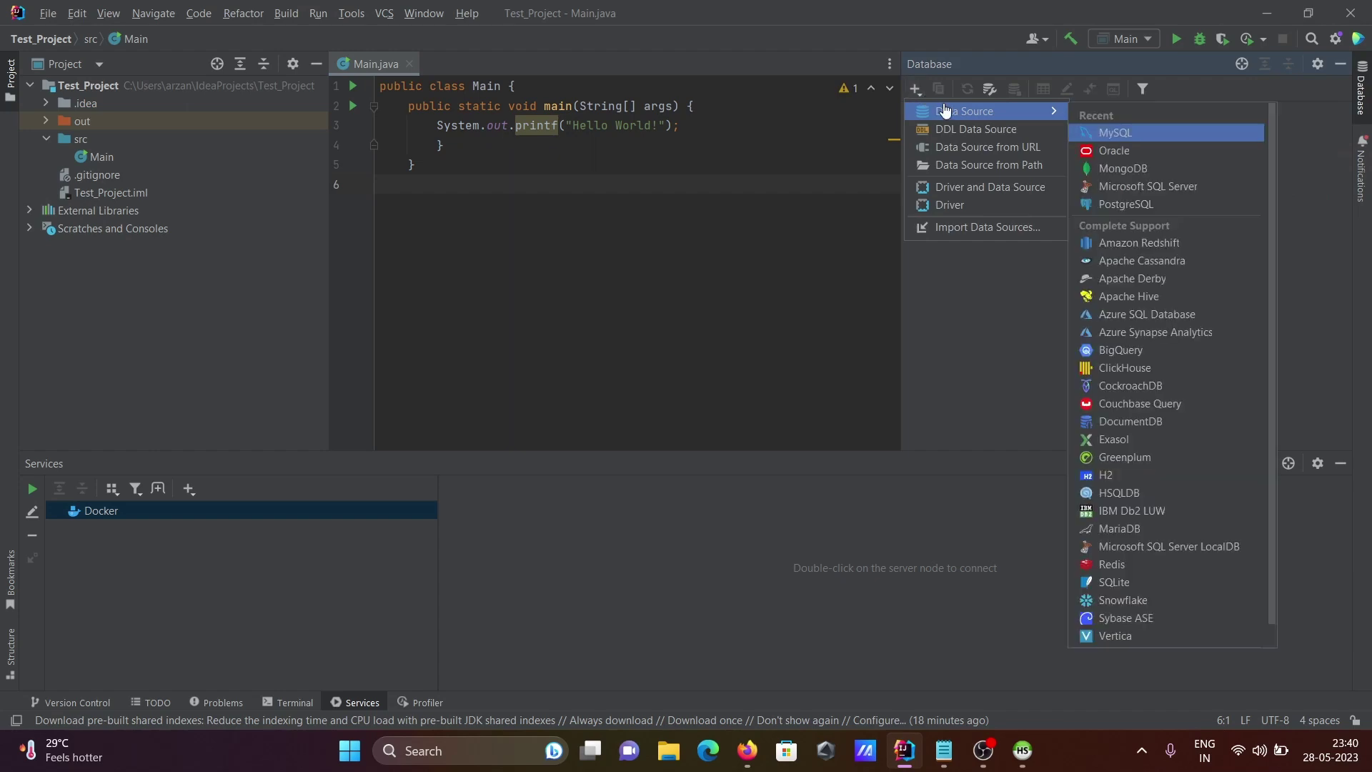
pyautogui.moveTo(981, 112)
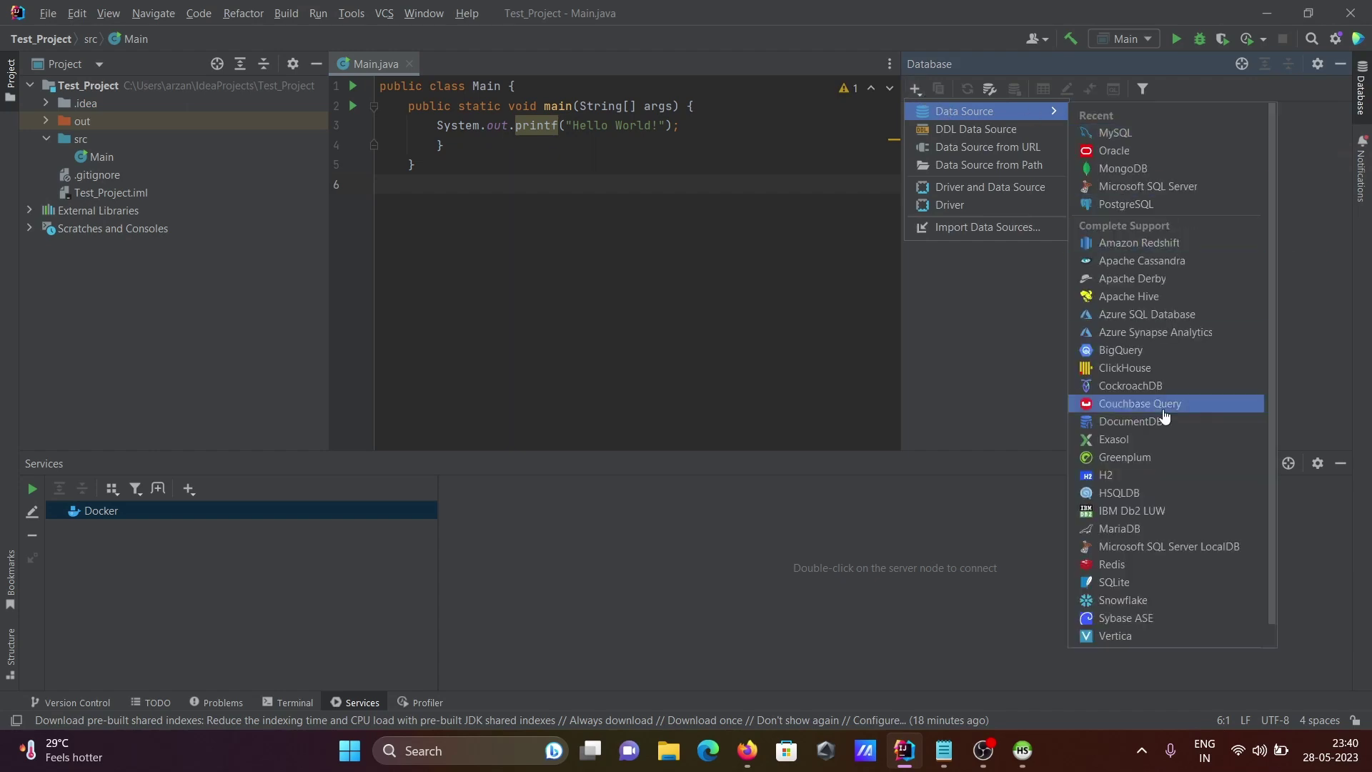
# Add a MariaDB data source on localhost port 3305 with user root and its password
pyautogui.click(1131, 528)
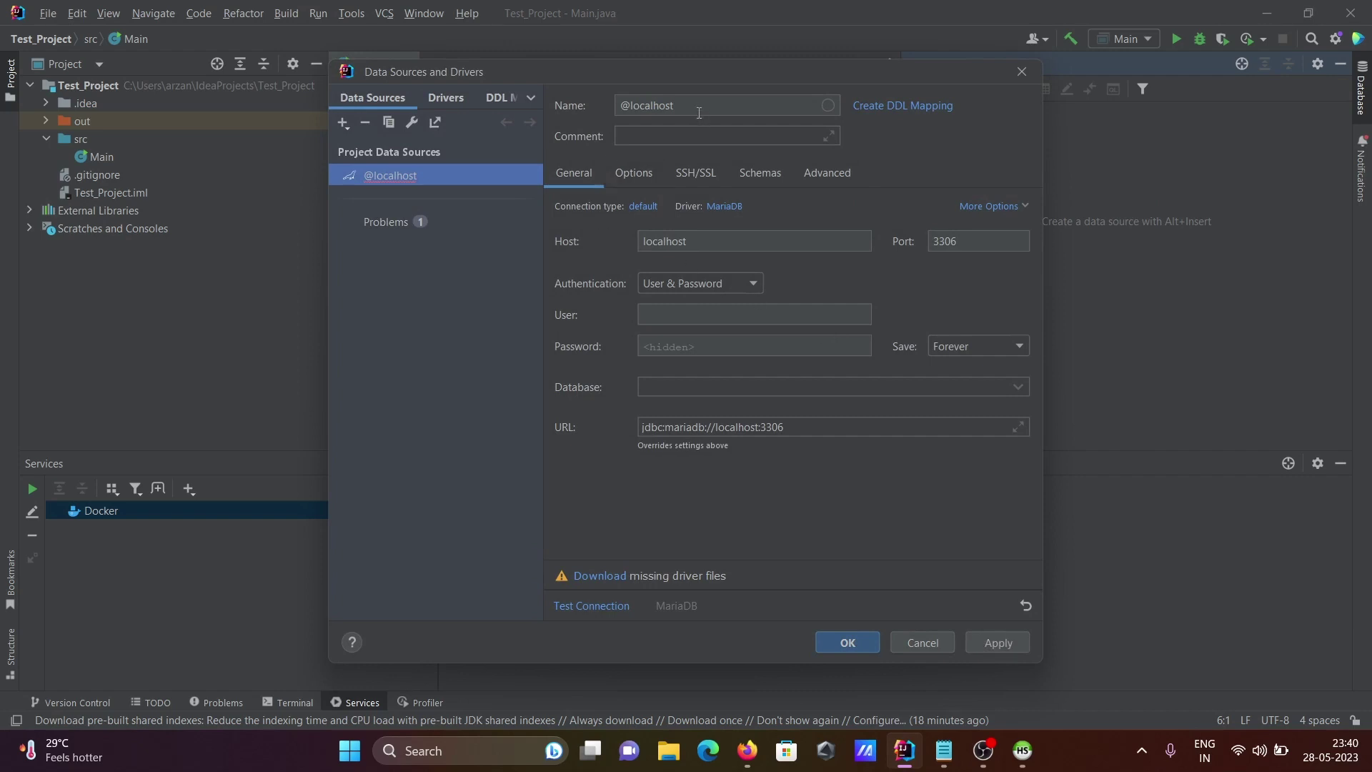
pyautogui.write('M')
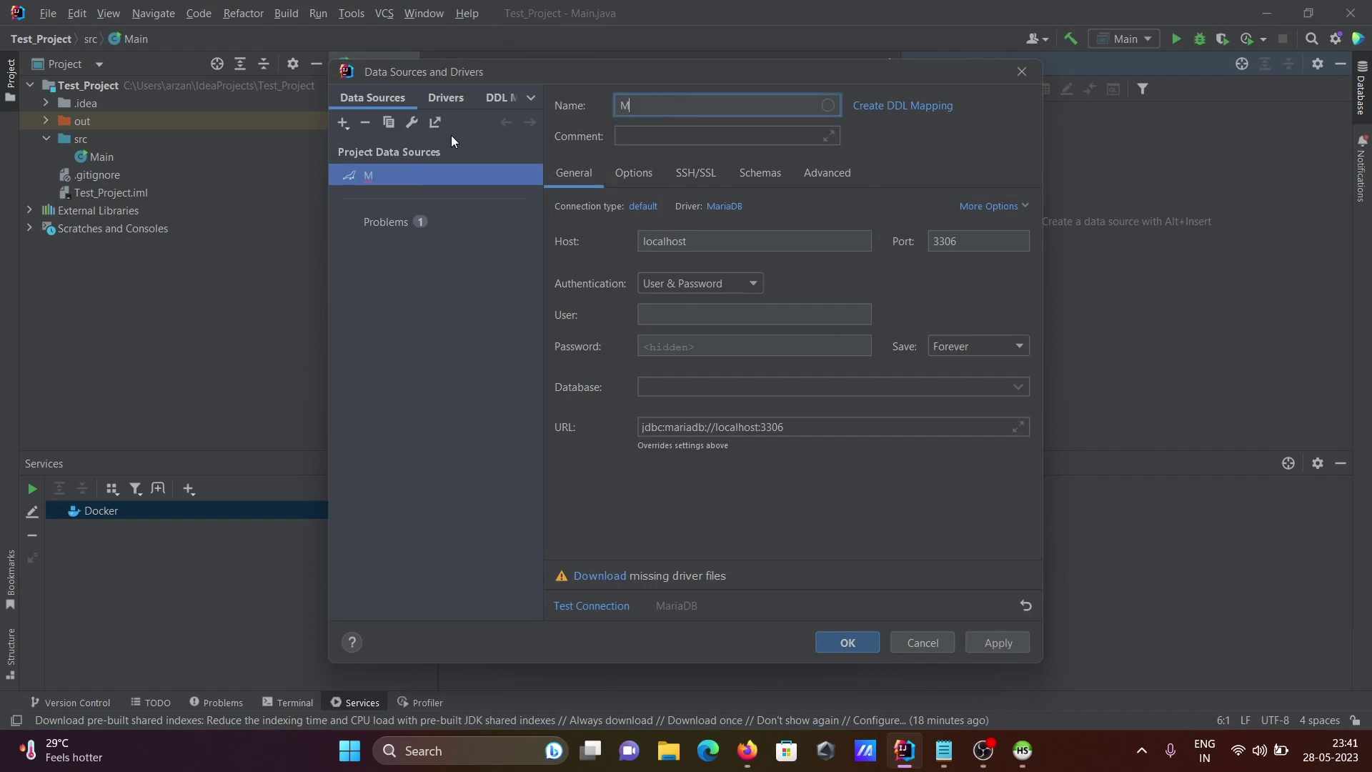
pyautogui.write('aria')
pyautogui.write('DB_')
pyautogui.write('Conn')
pyautogui.click(972, 242)
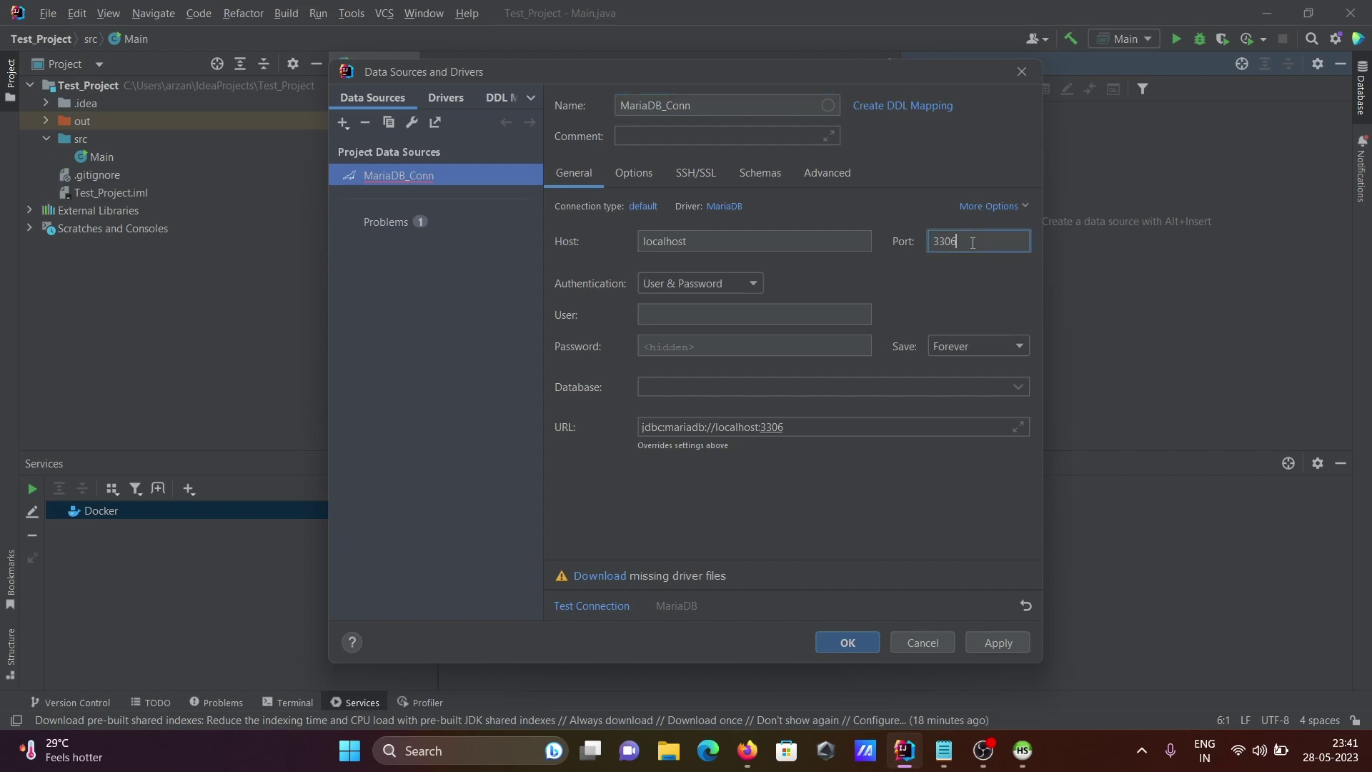
pyautogui.press('BackSpace')
pyautogui.write('5')
pyautogui.click(673, 313)
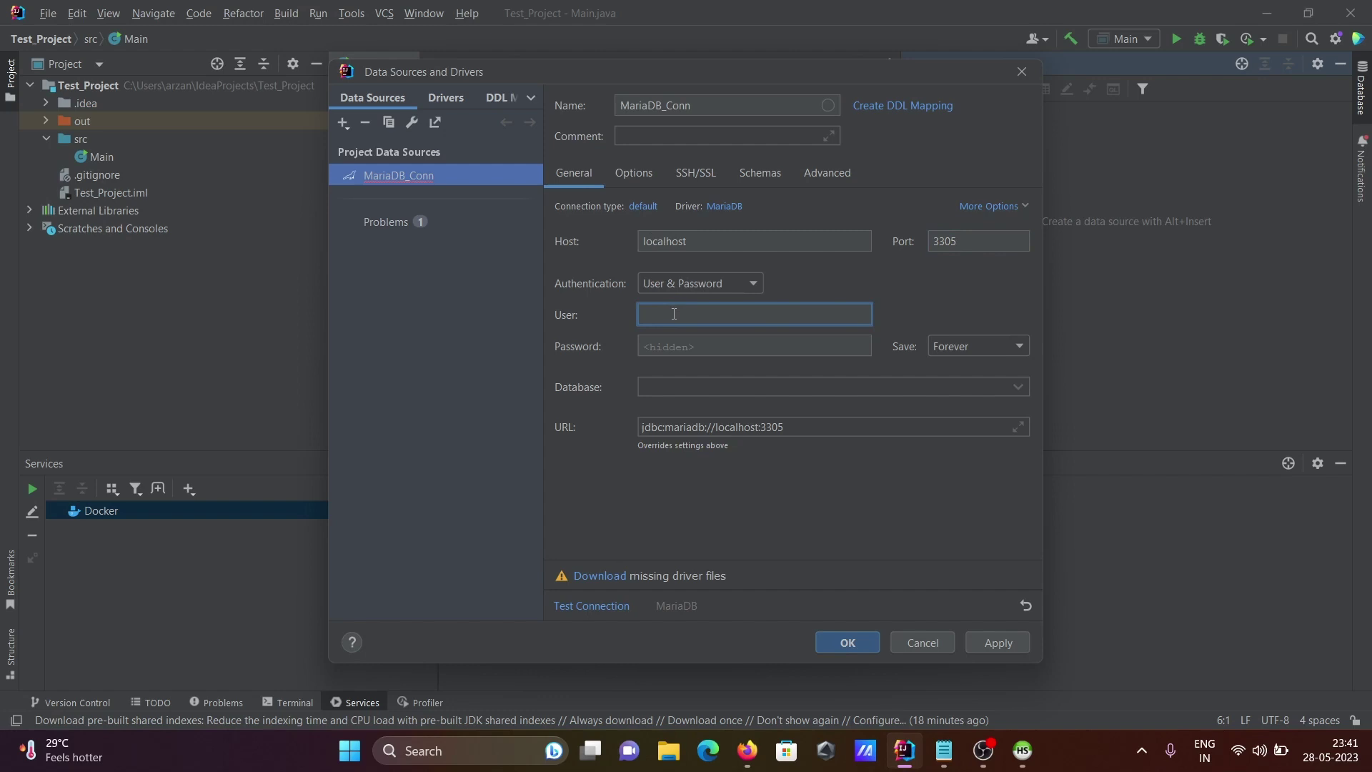
pyautogui.write('root')
pyautogui.press('Tab')
pyautogui.write('oot')
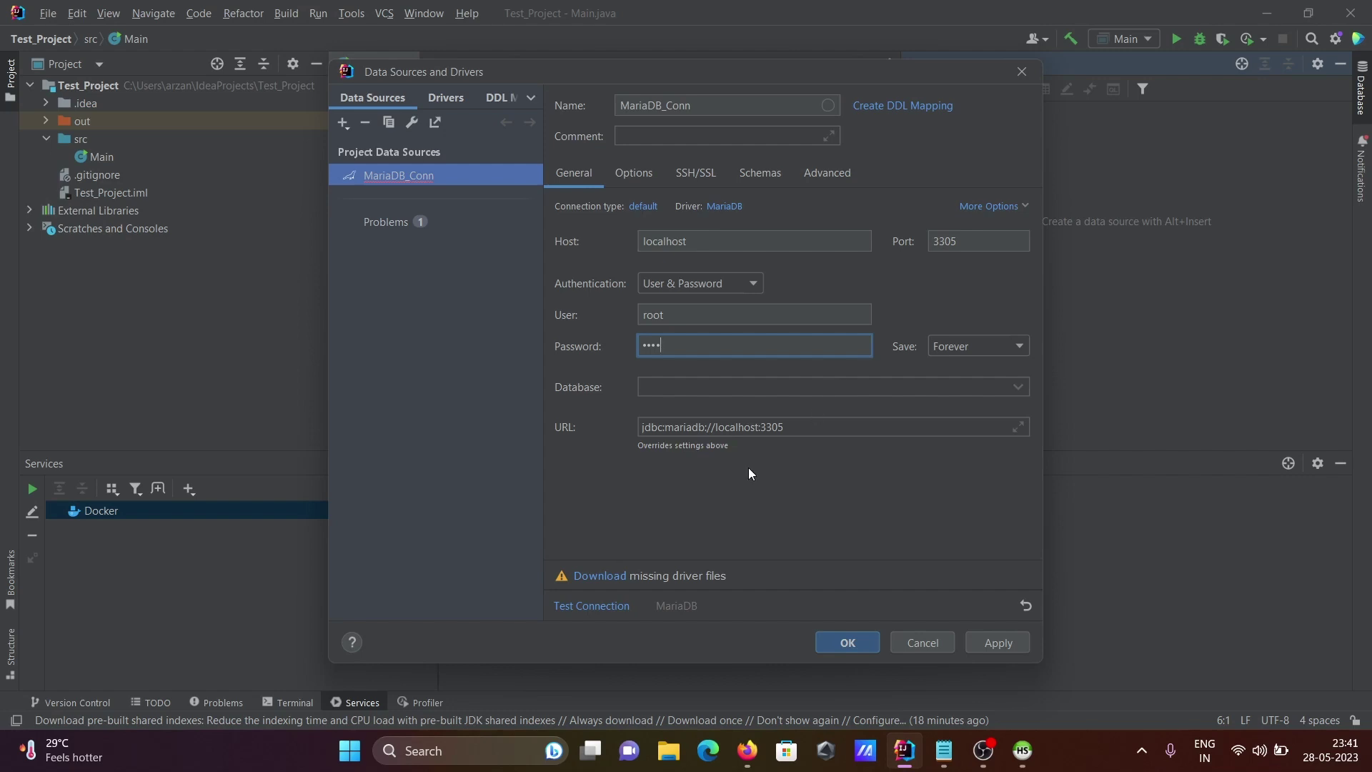
# Download the MariaDB drivers, re-enter the password, pass the MariaDB 11.1.0 test, and save
pyautogui.click(599, 581)
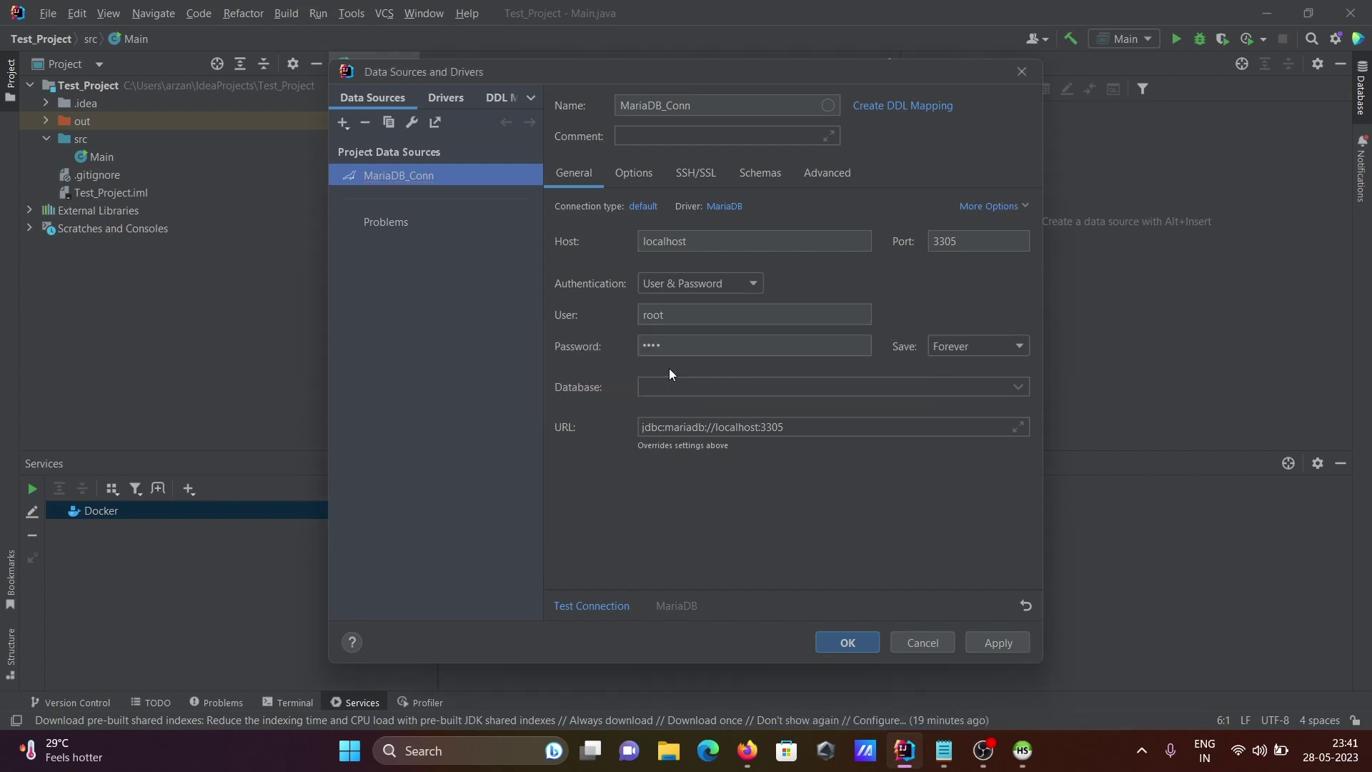
pyautogui.click(584, 605)
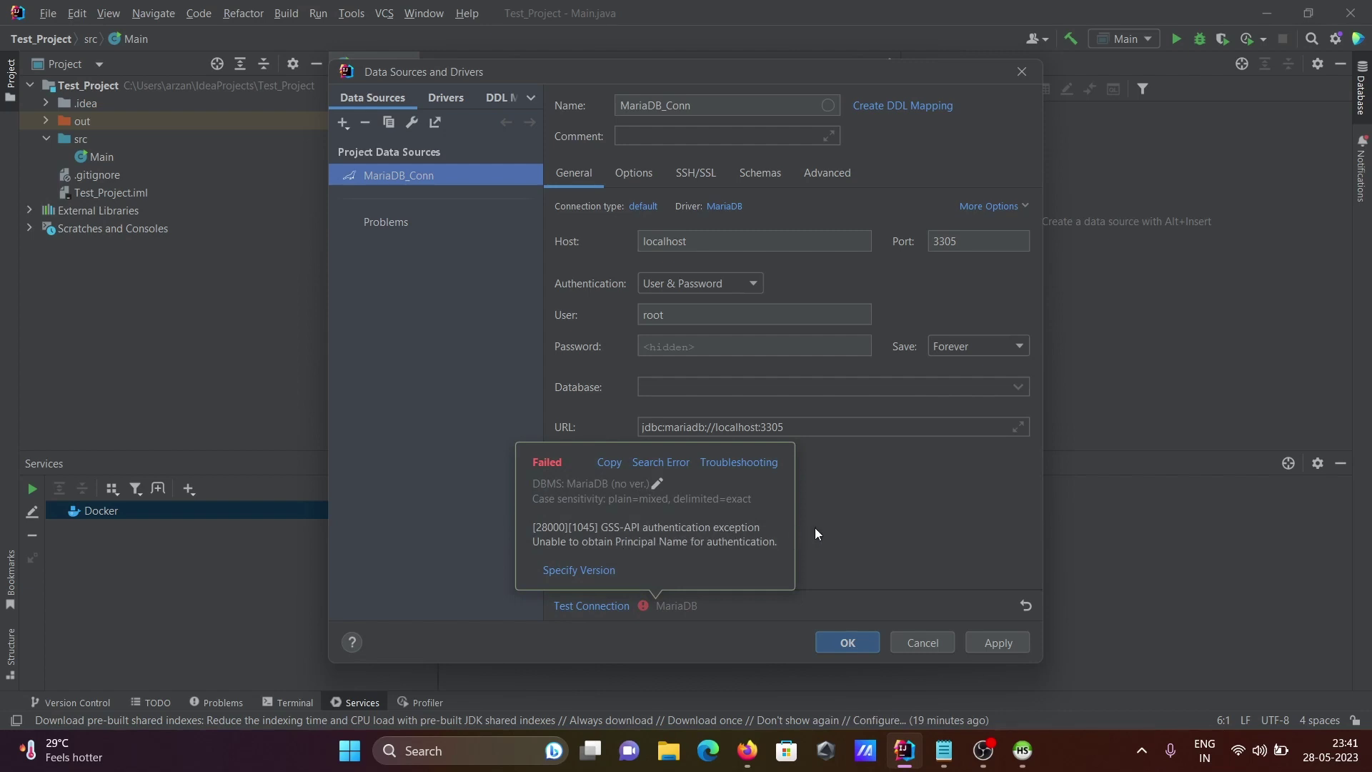
pyautogui.click(677, 344)
pyautogui.write('root')
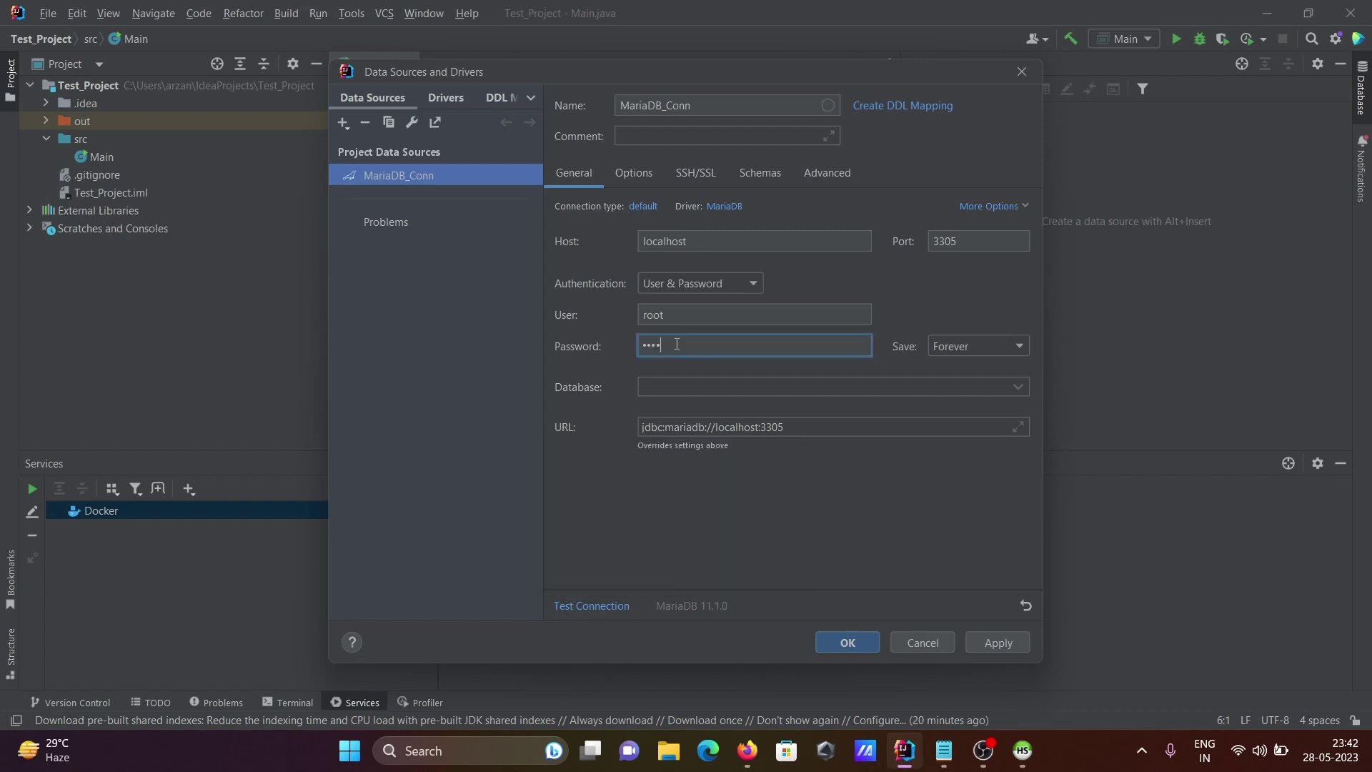
pyautogui.click(591, 607)
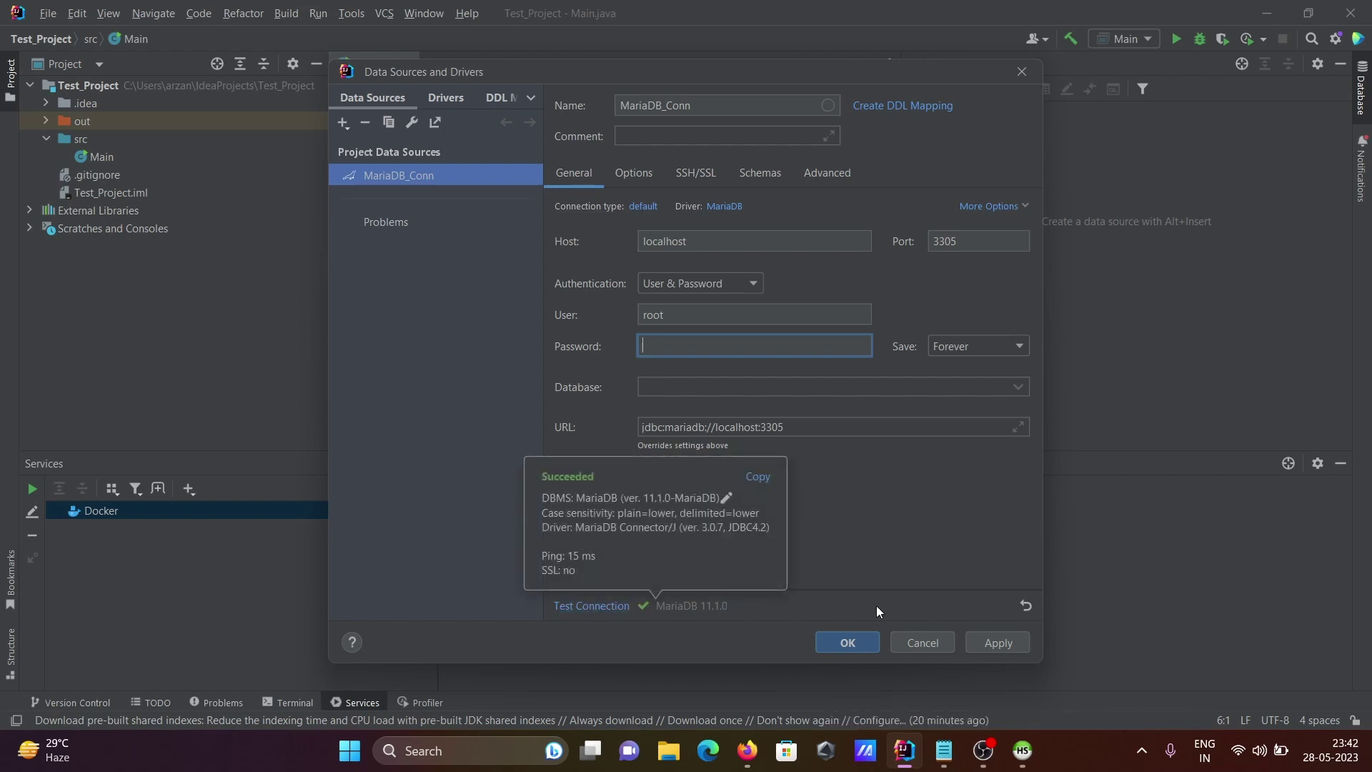
pyautogui.click(848, 642)
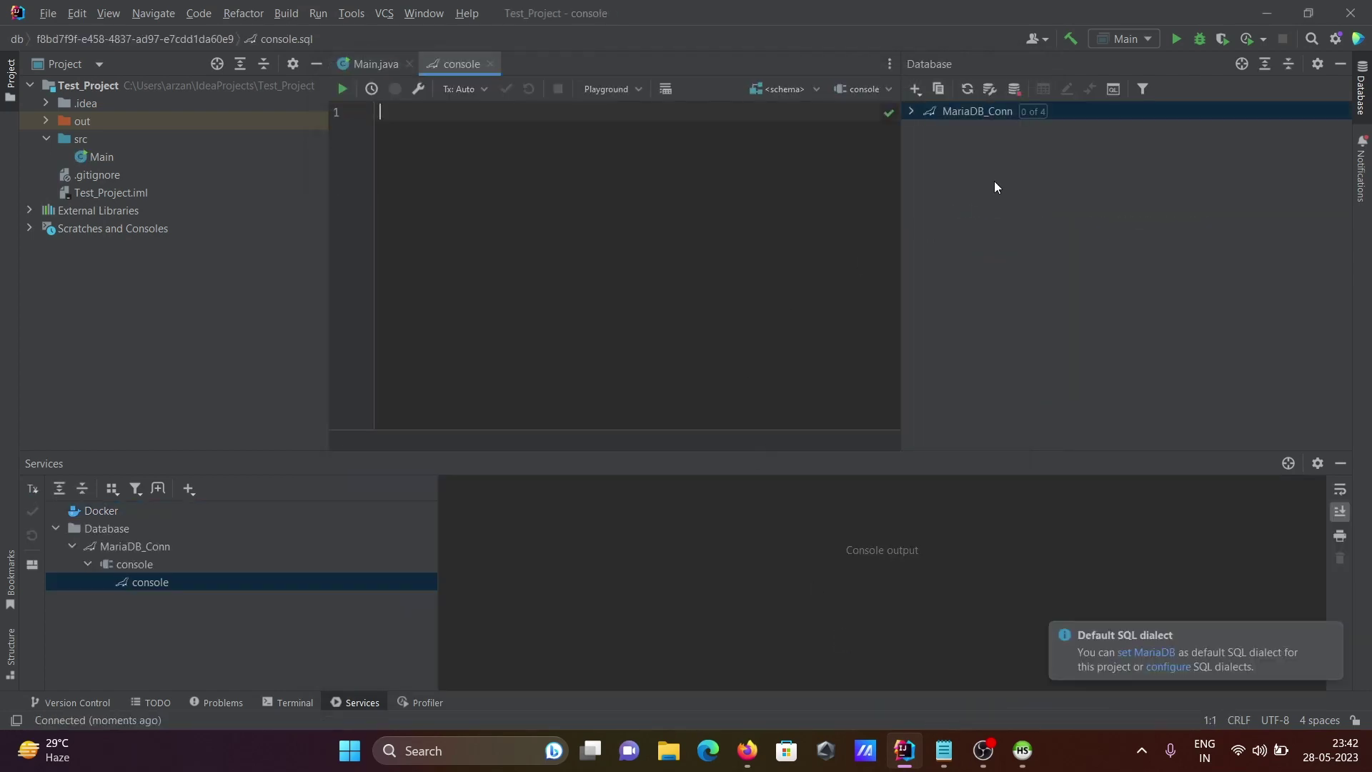
# Expand MariaDB_Conn and switch its schema filter from 0 of 4 to All schemas
pyautogui.click(911, 111)
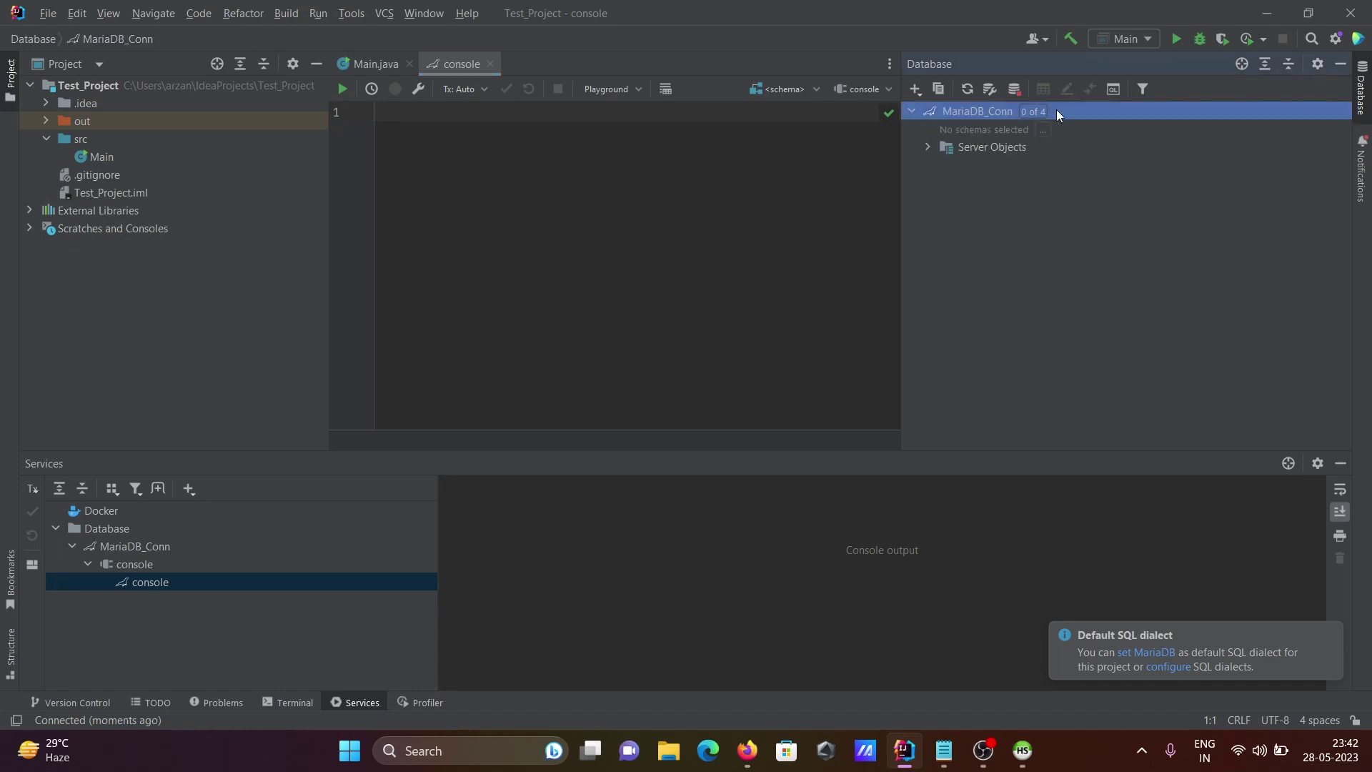
pyautogui.click(1033, 111)
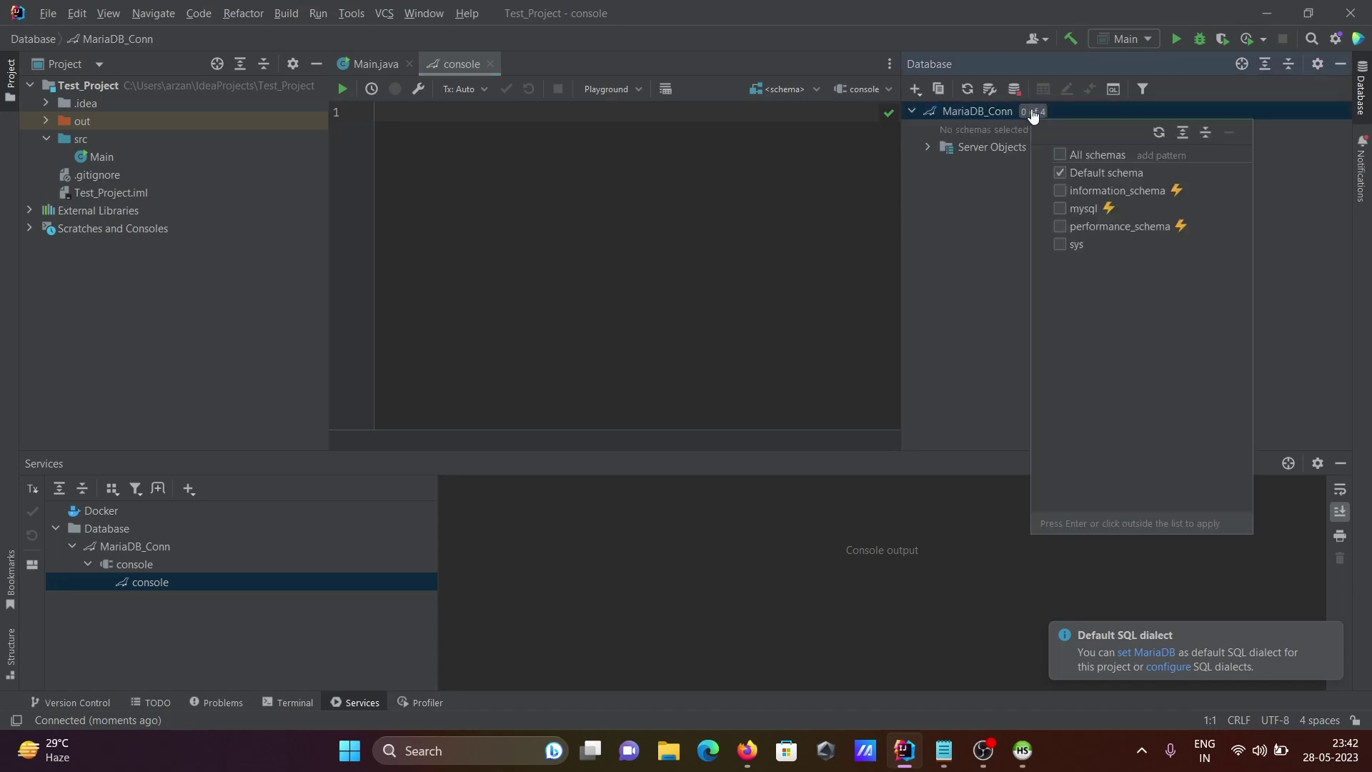
pyautogui.click(1060, 153)
pyautogui.click(952, 184)
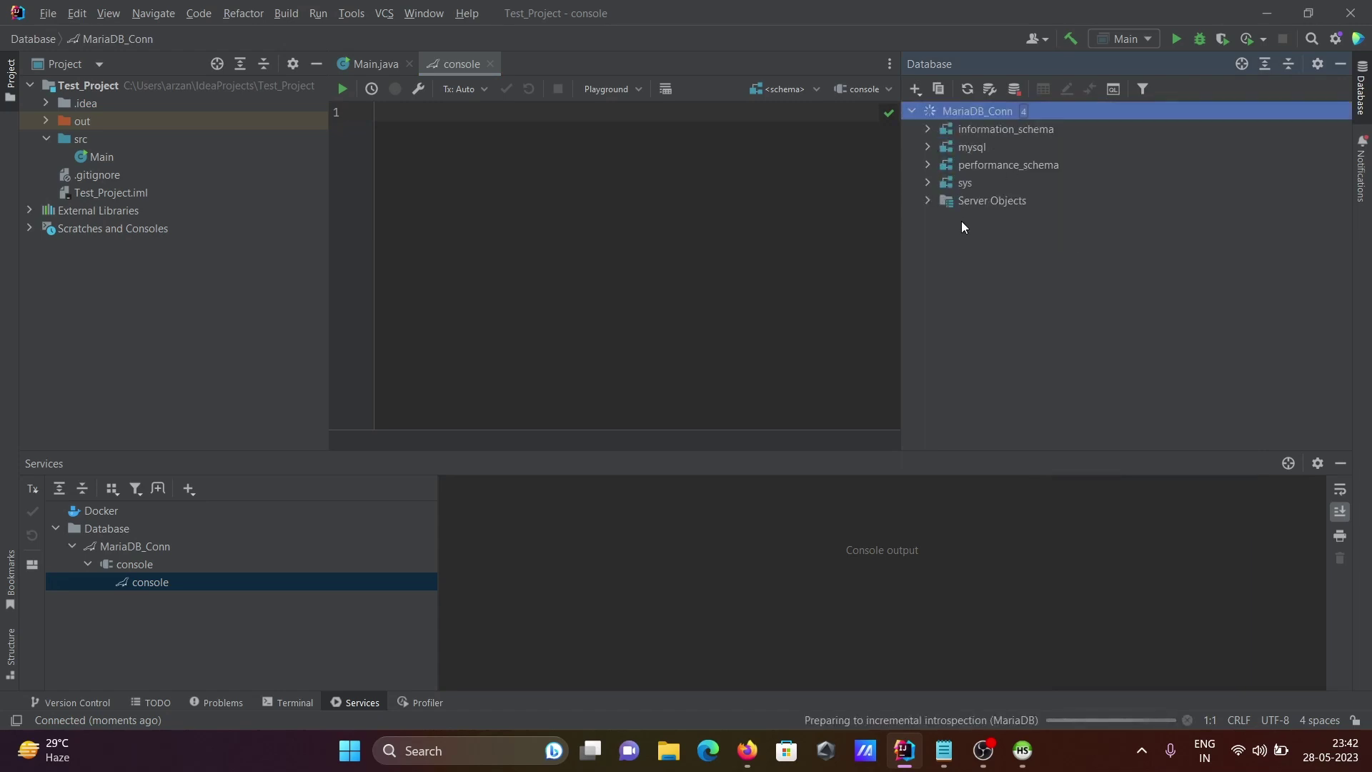
# Expand the mysql schema with its 30 tables, check information_schema, and expand performance_schema
pyautogui.click(926, 147)
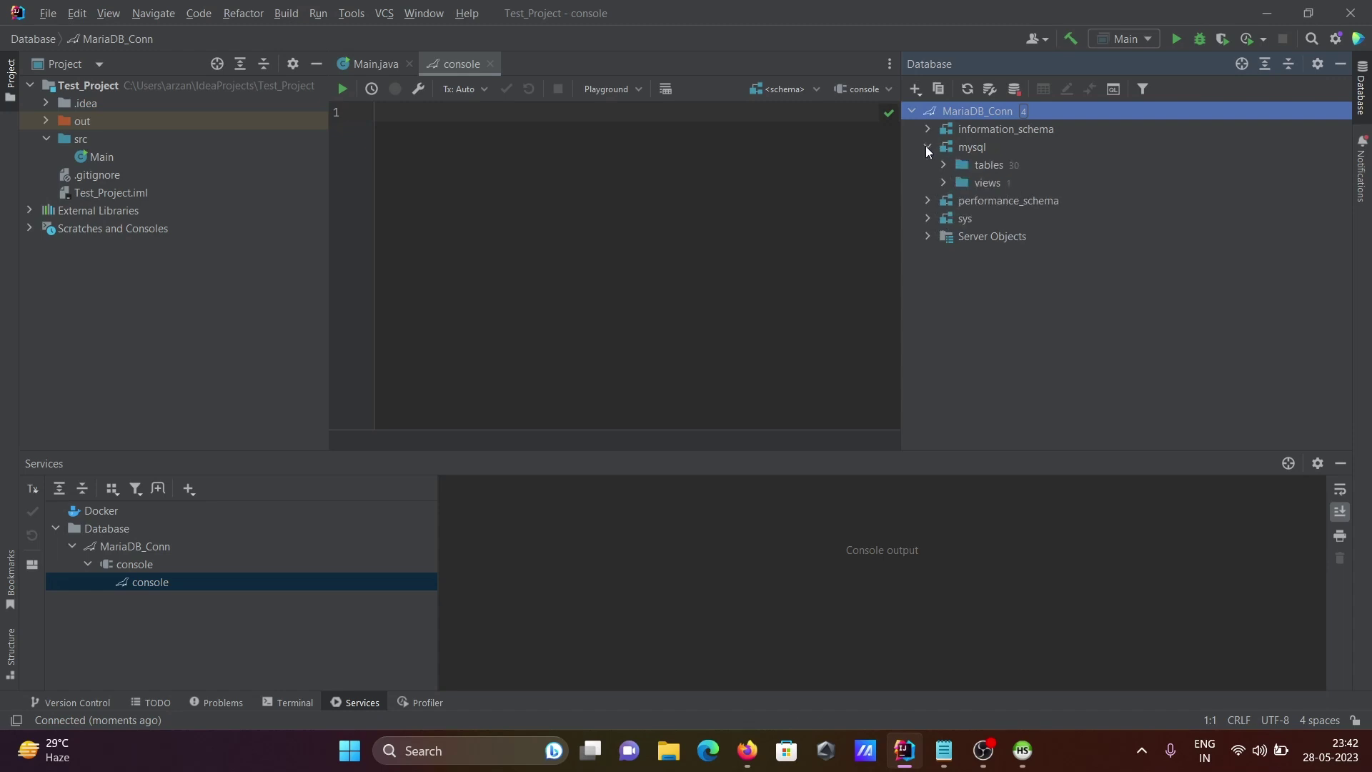
pyautogui.click(944, 164)
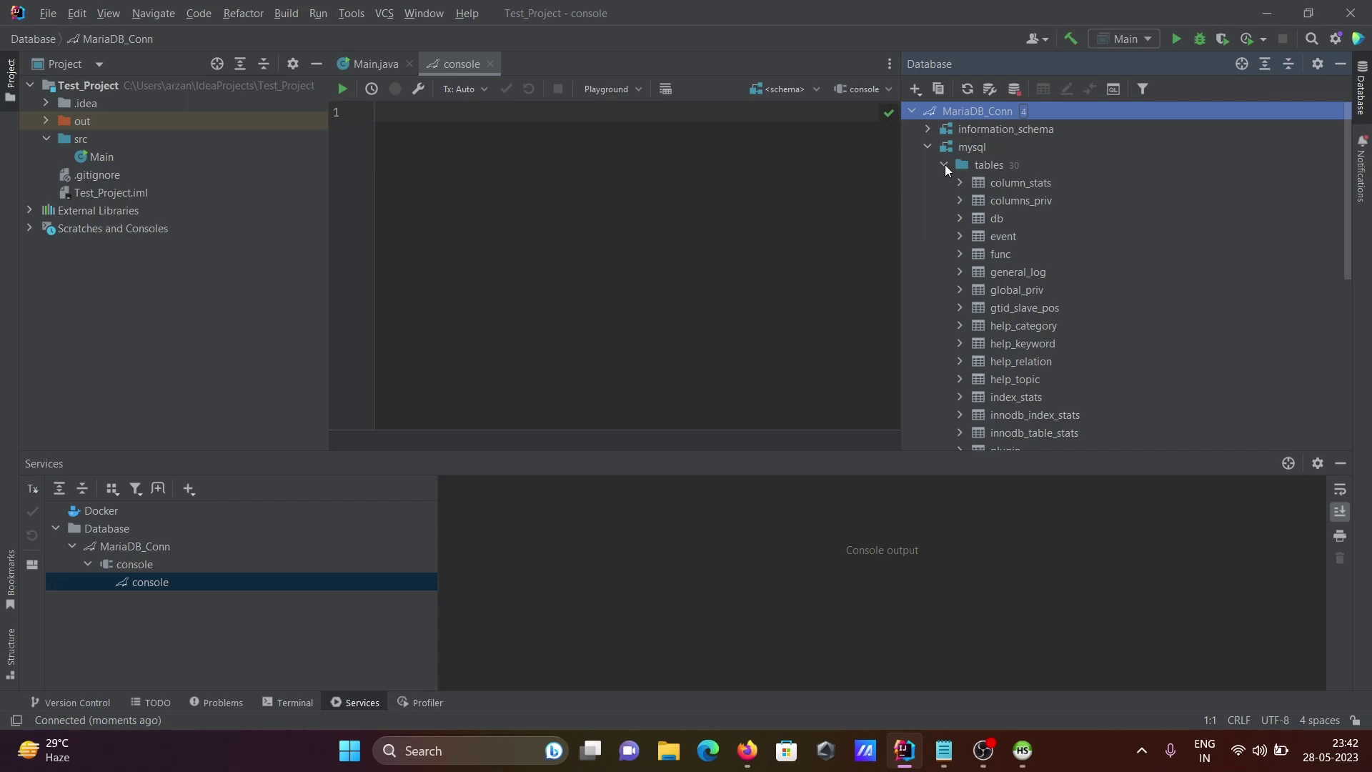
pyautogui.click(943, 163)
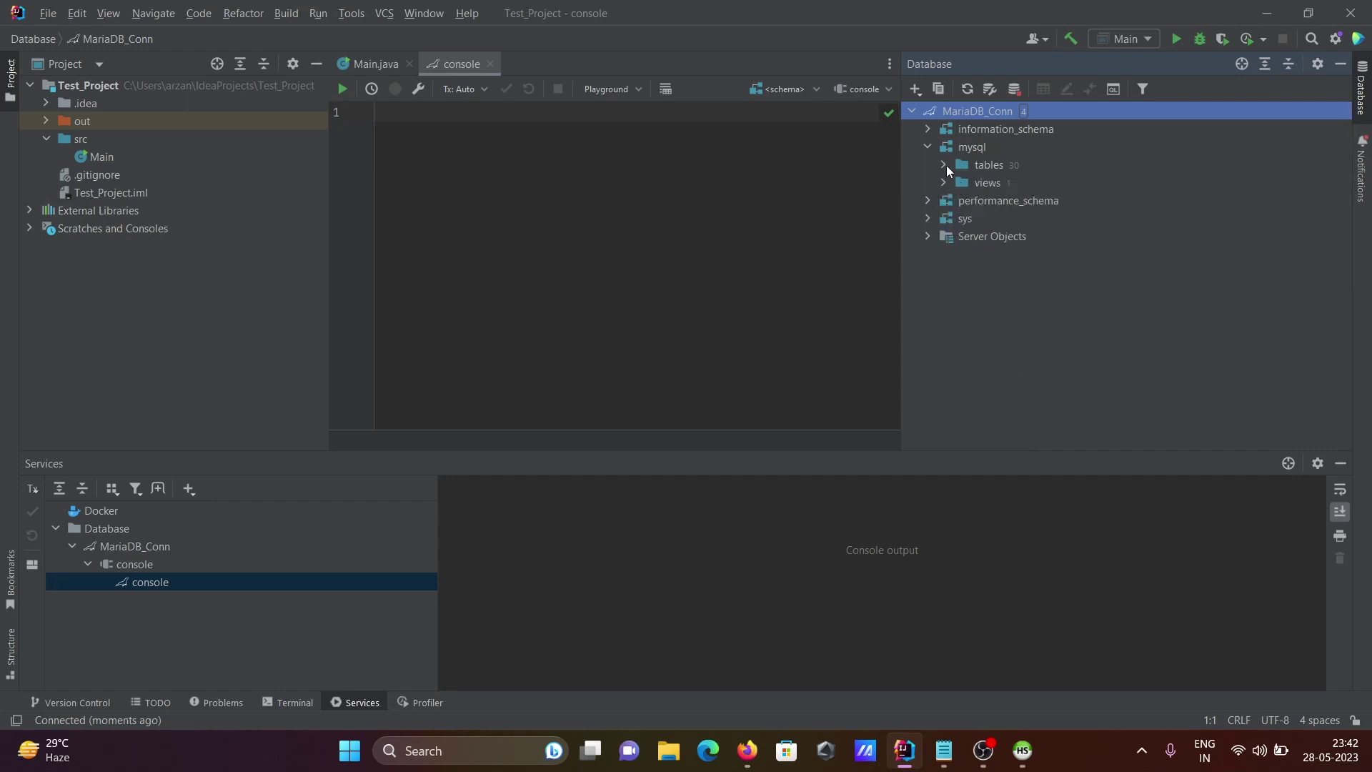
pyautogui.click(927, 129)
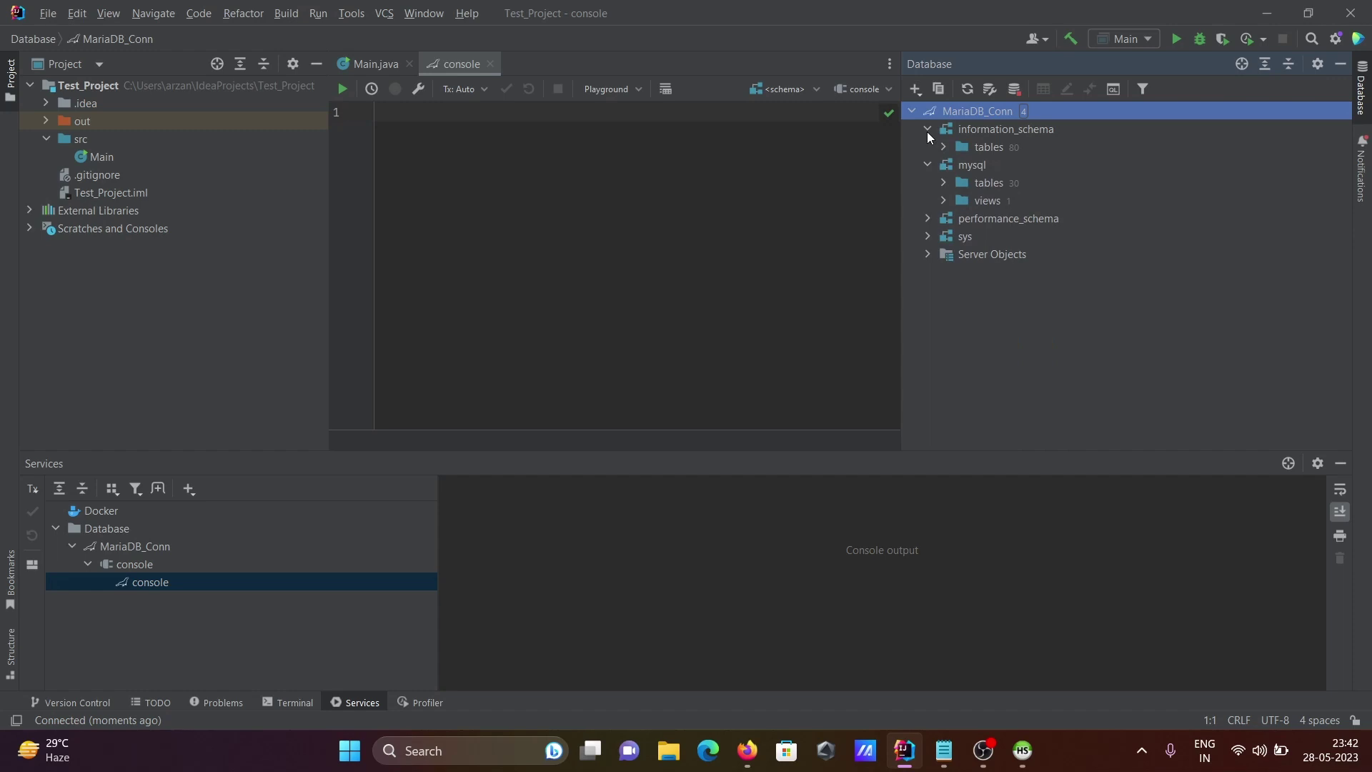
pyautogui.click(927, 130)
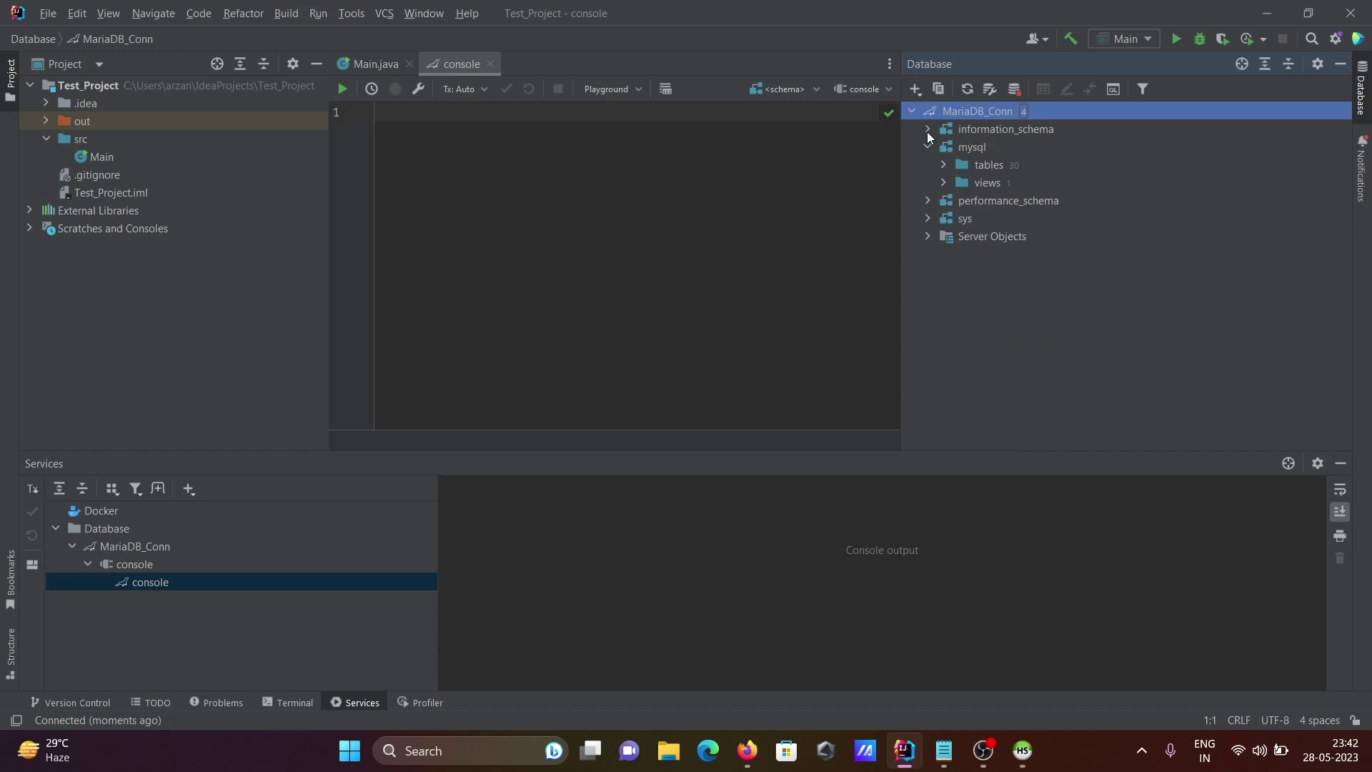
pyautogui.click(927, 201)
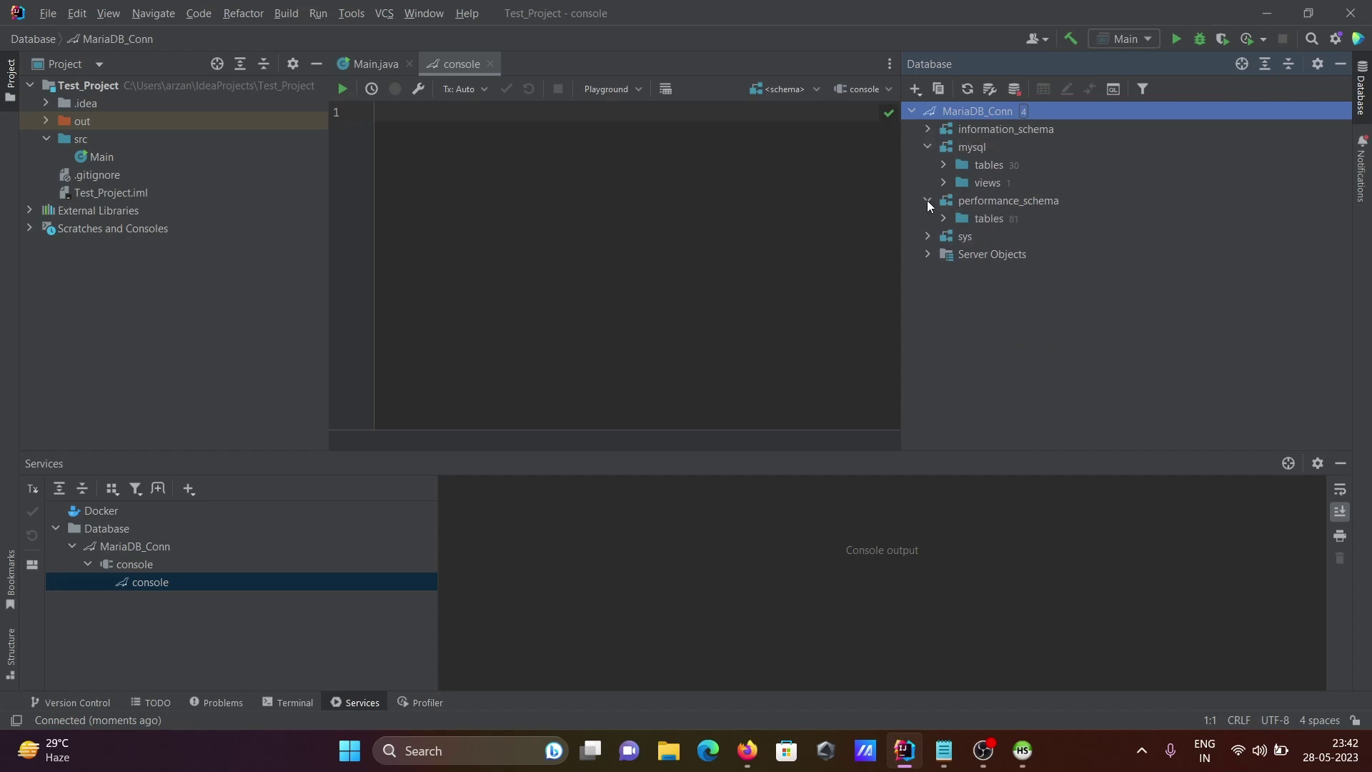